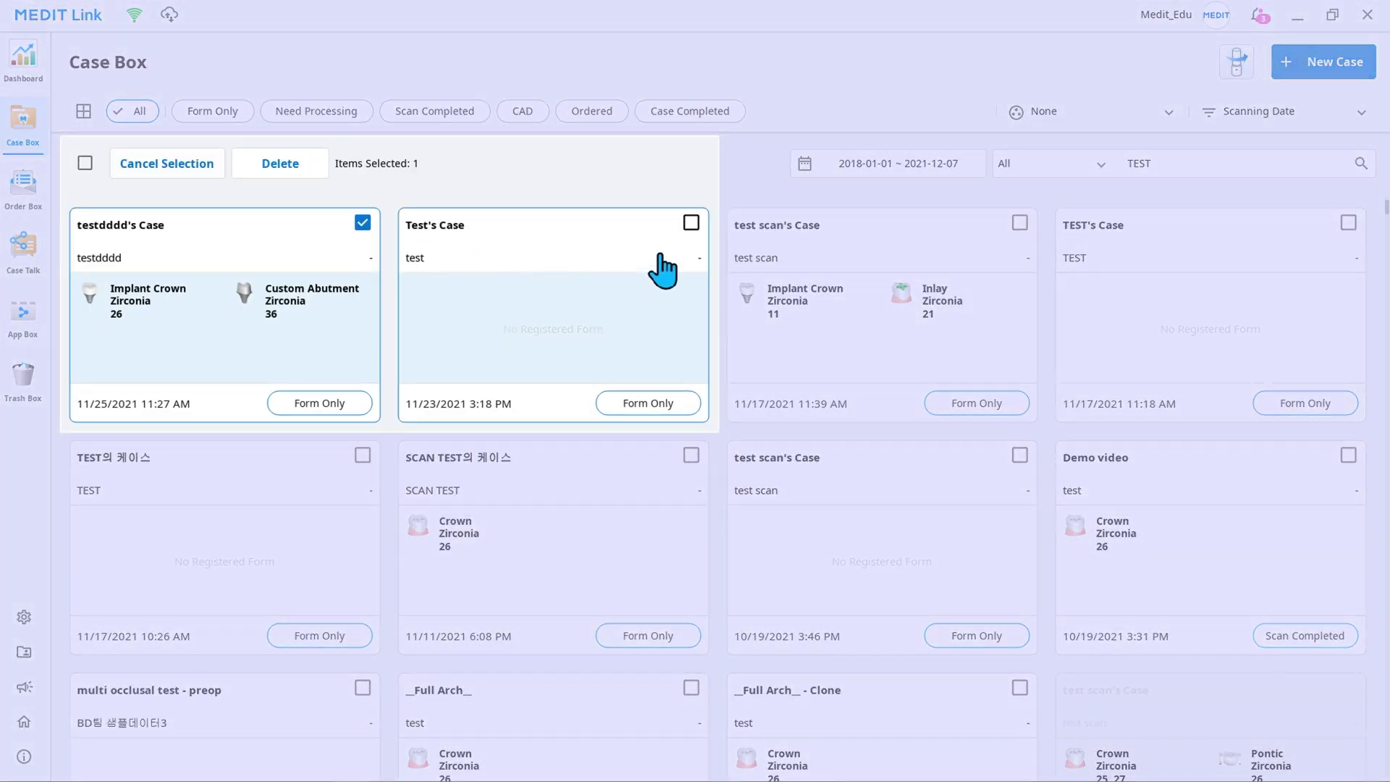
Delete the cases __Full Arch__ - Clone, Test's Case and testdddd's Case.
{"action": "left_click", "coordinate": [292, 166]}
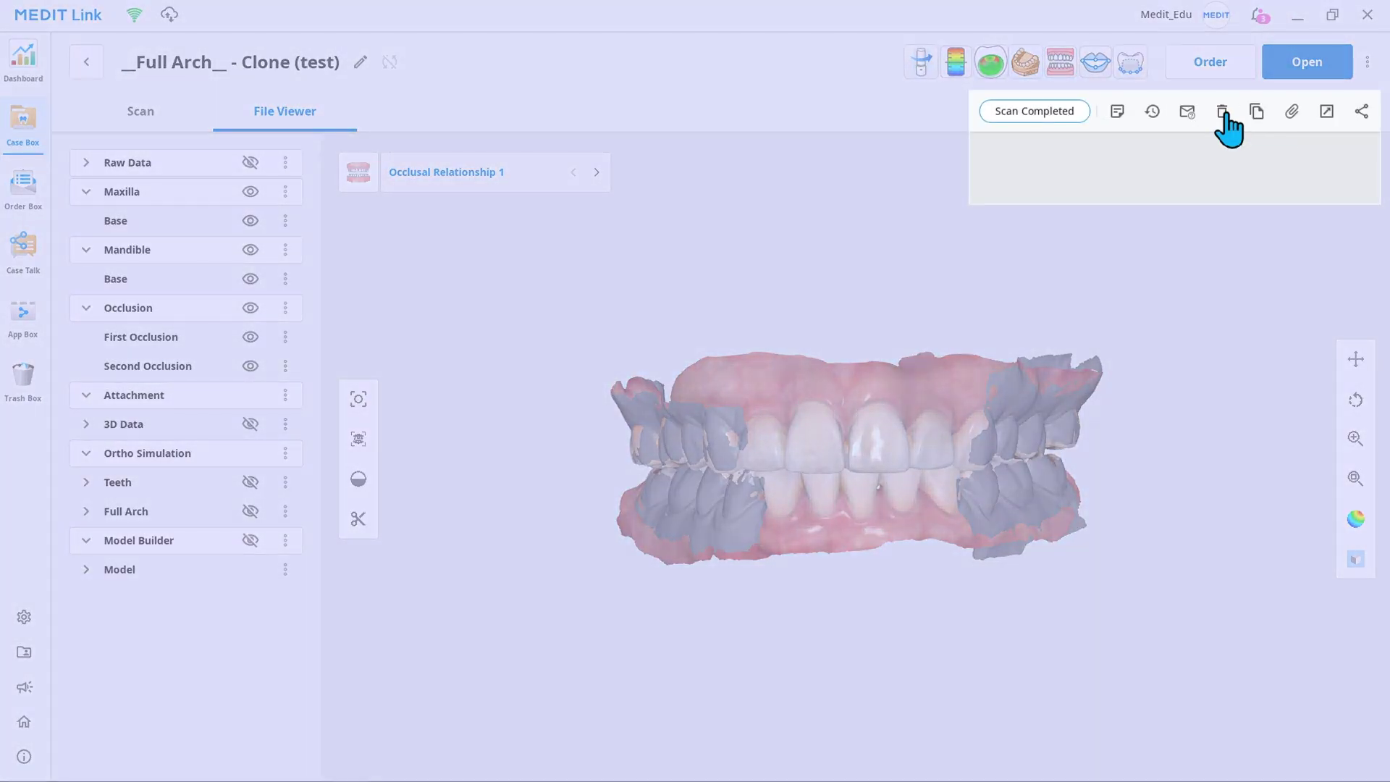
{"action": "left_click", "coordinate": [1225, 111]}
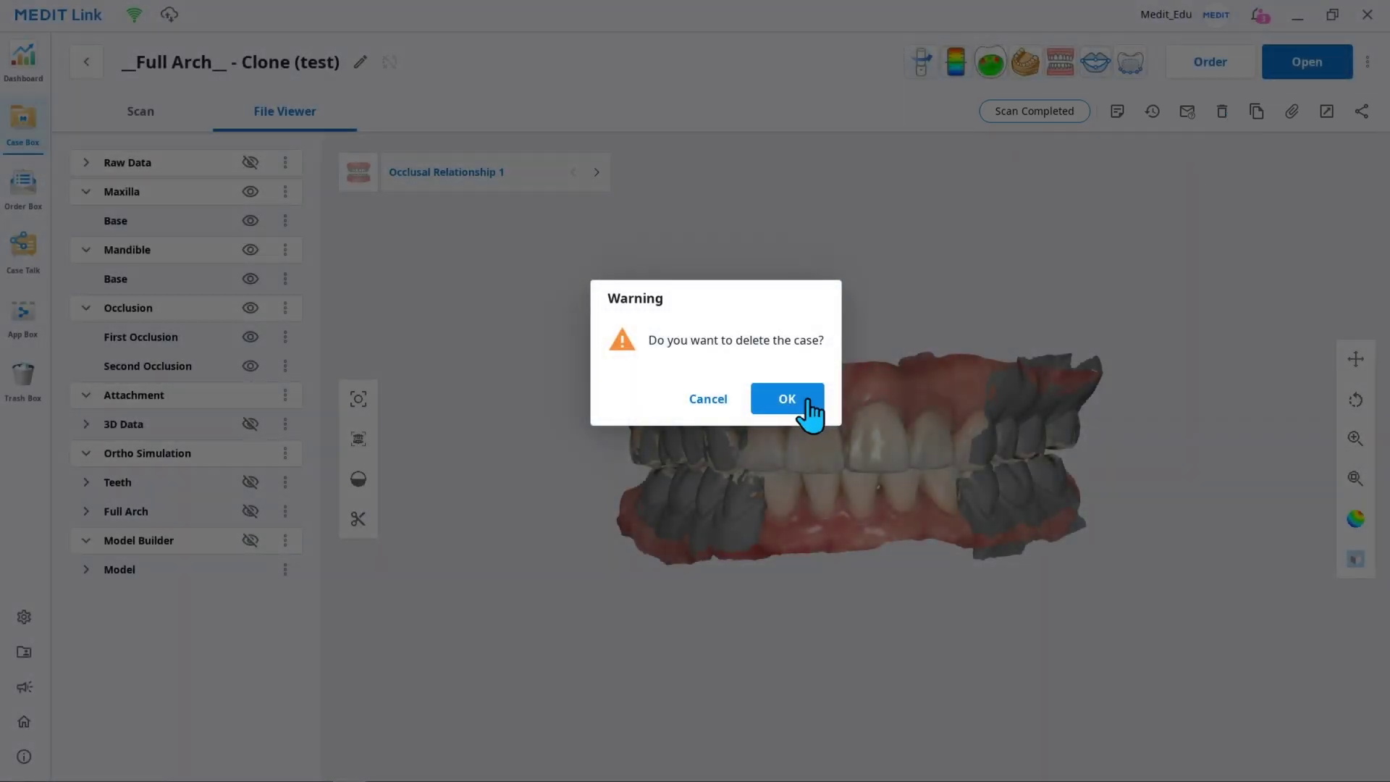
{"action": "left_click", "coordinate": [795, 400]}
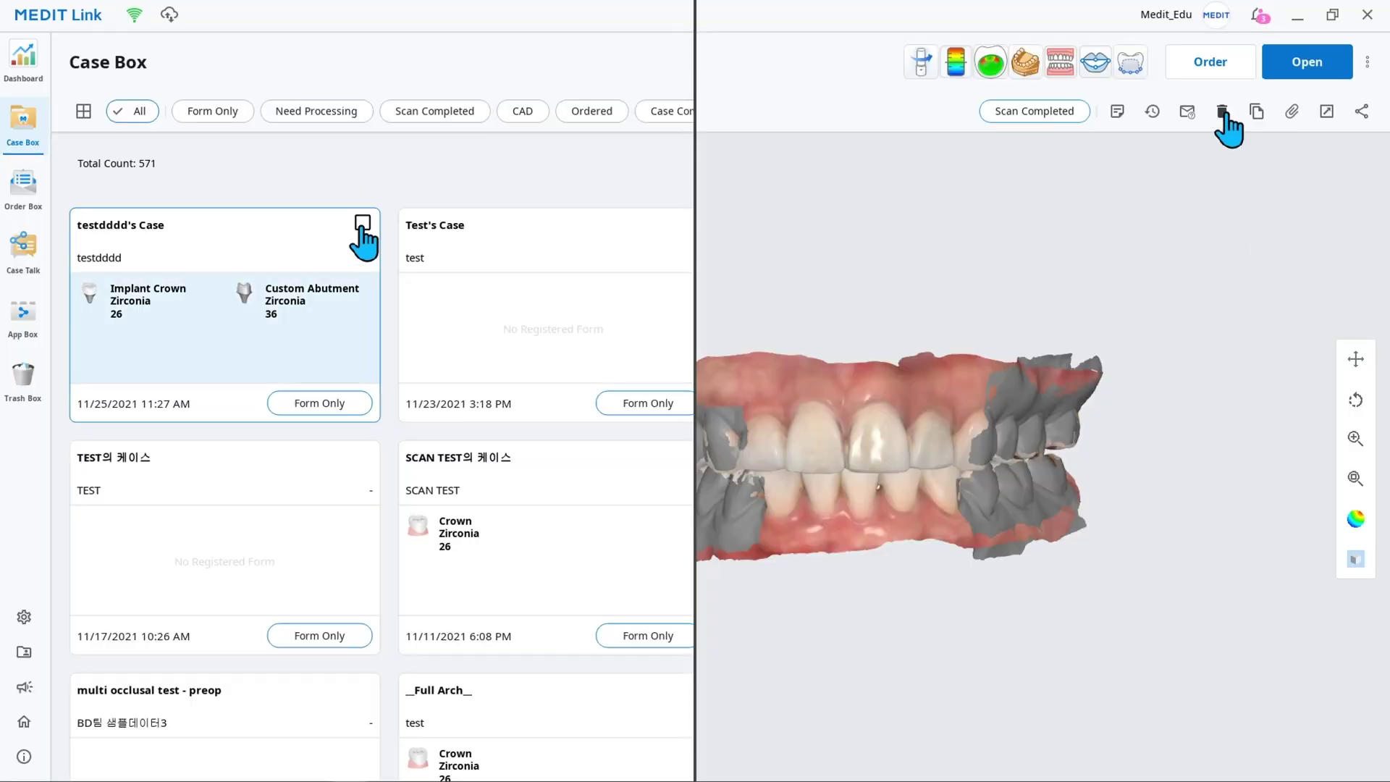
{"action": "left_click", "coordinate": [362, 224]}
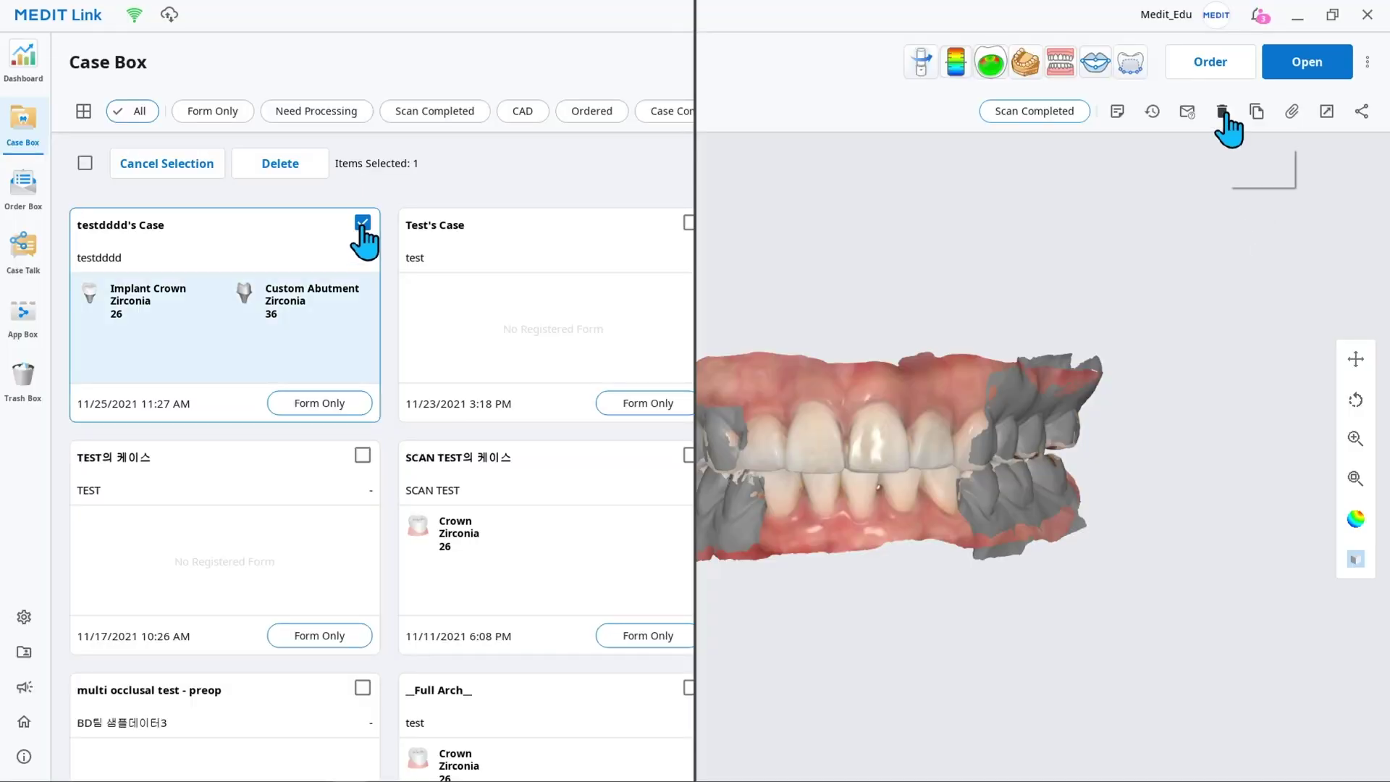
{"action": "left_click", "coordinate": [294, 168]}
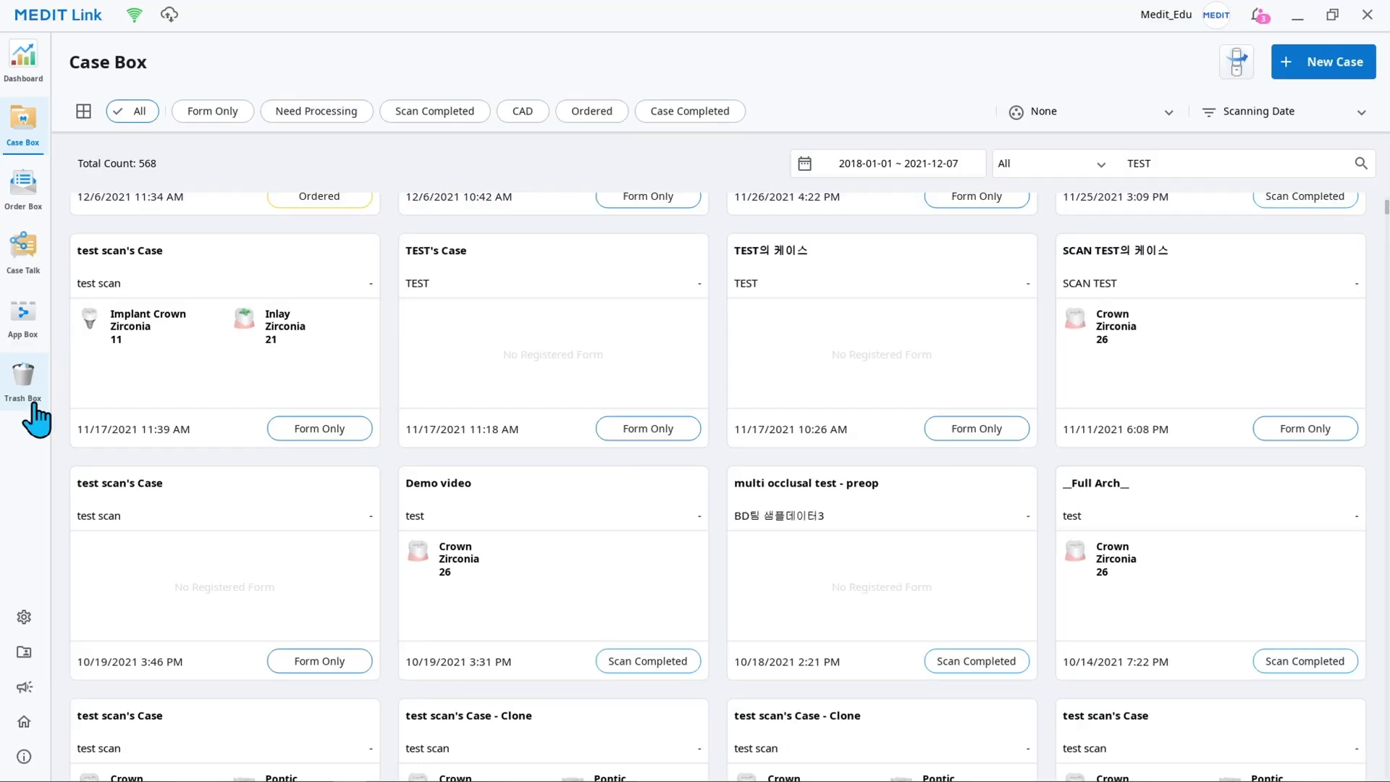
Select all three deleted cases listed in the Trash Box.
{"action": "left_click", "coordinate": [33, 409]}
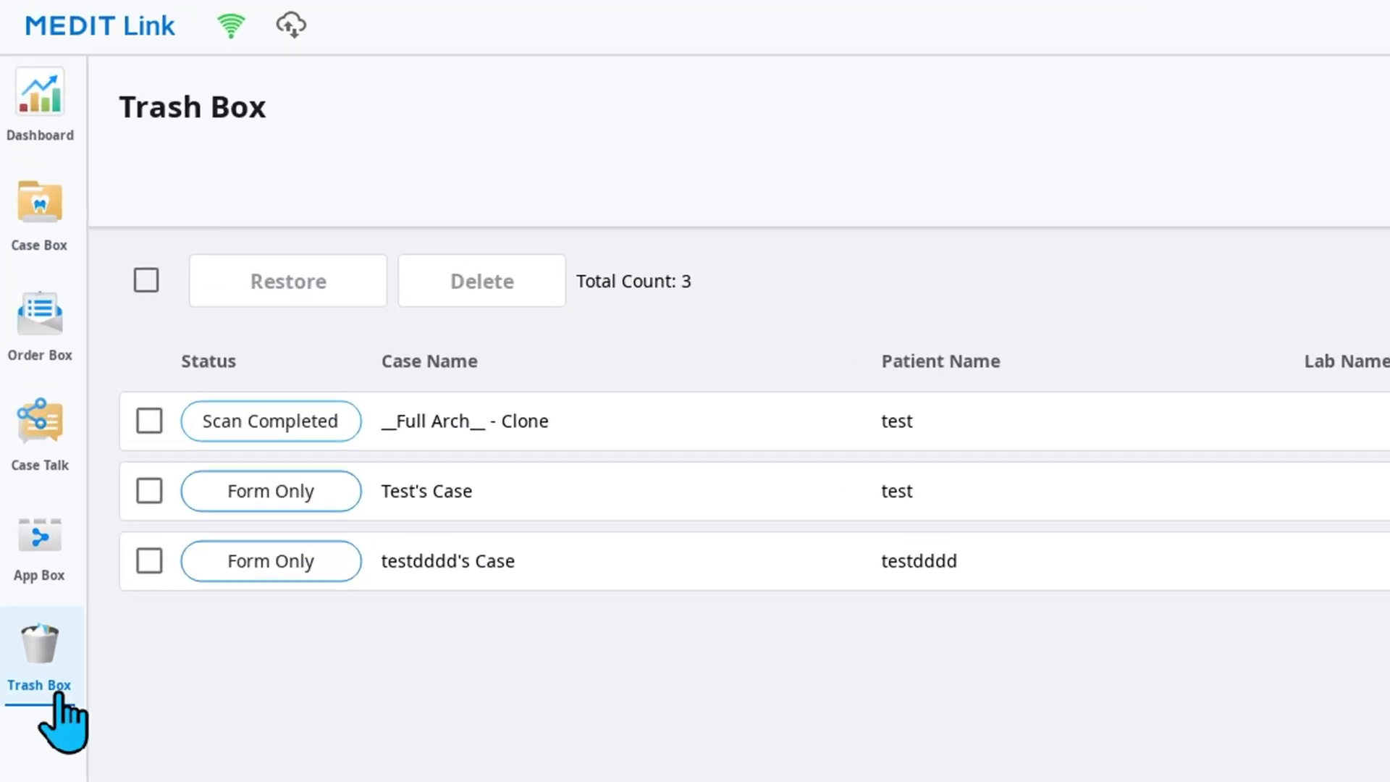
{"action": "left_click", "coordinate": [149, 421]}
{"action": "left_click", "coordinate": [149, 491]}
{"action": "left_click", "coordinate": [149, 561]}
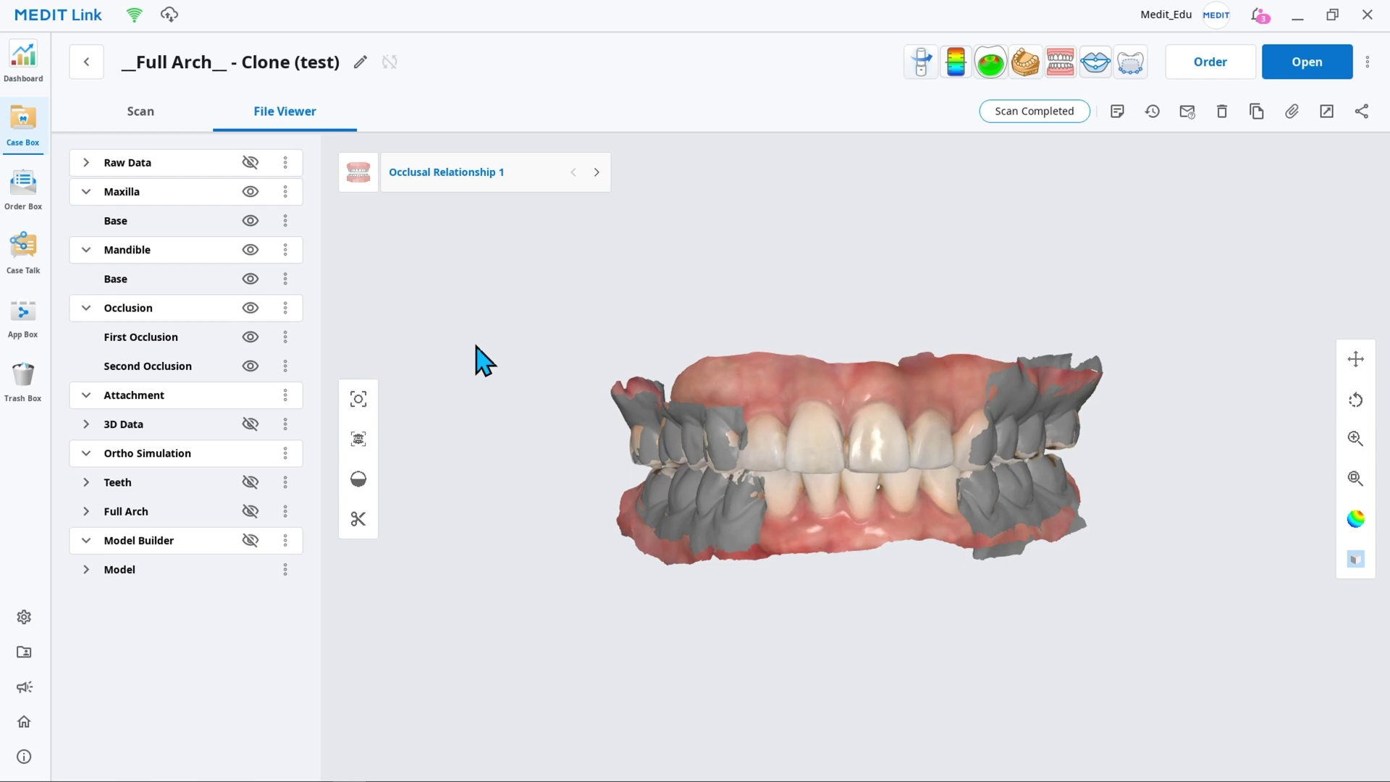
Delete the Second Occlusion data from the __Full Arch__ - Clone case.
{"action": "left_click", "coordinate": [285, 368]}
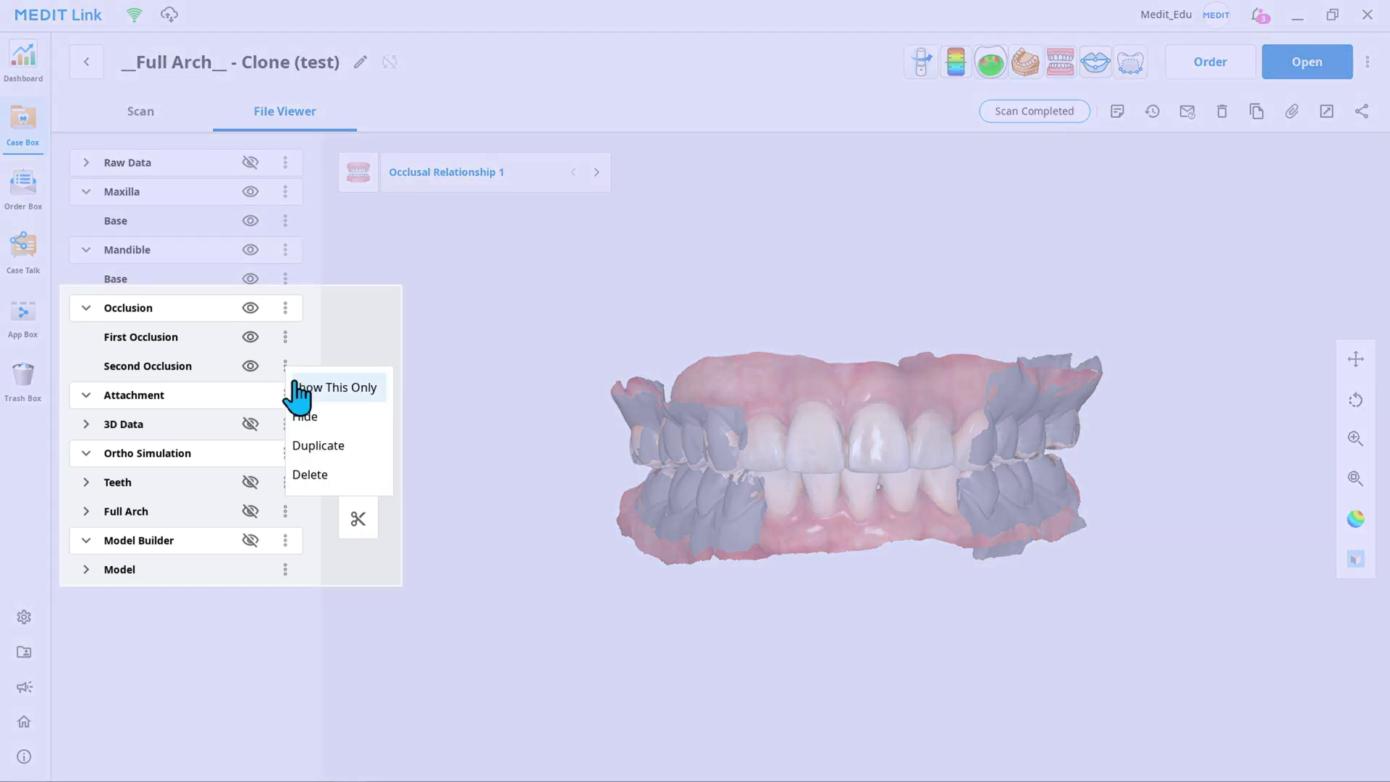
{"action": "left_click", "coordinate": [359, 474]}
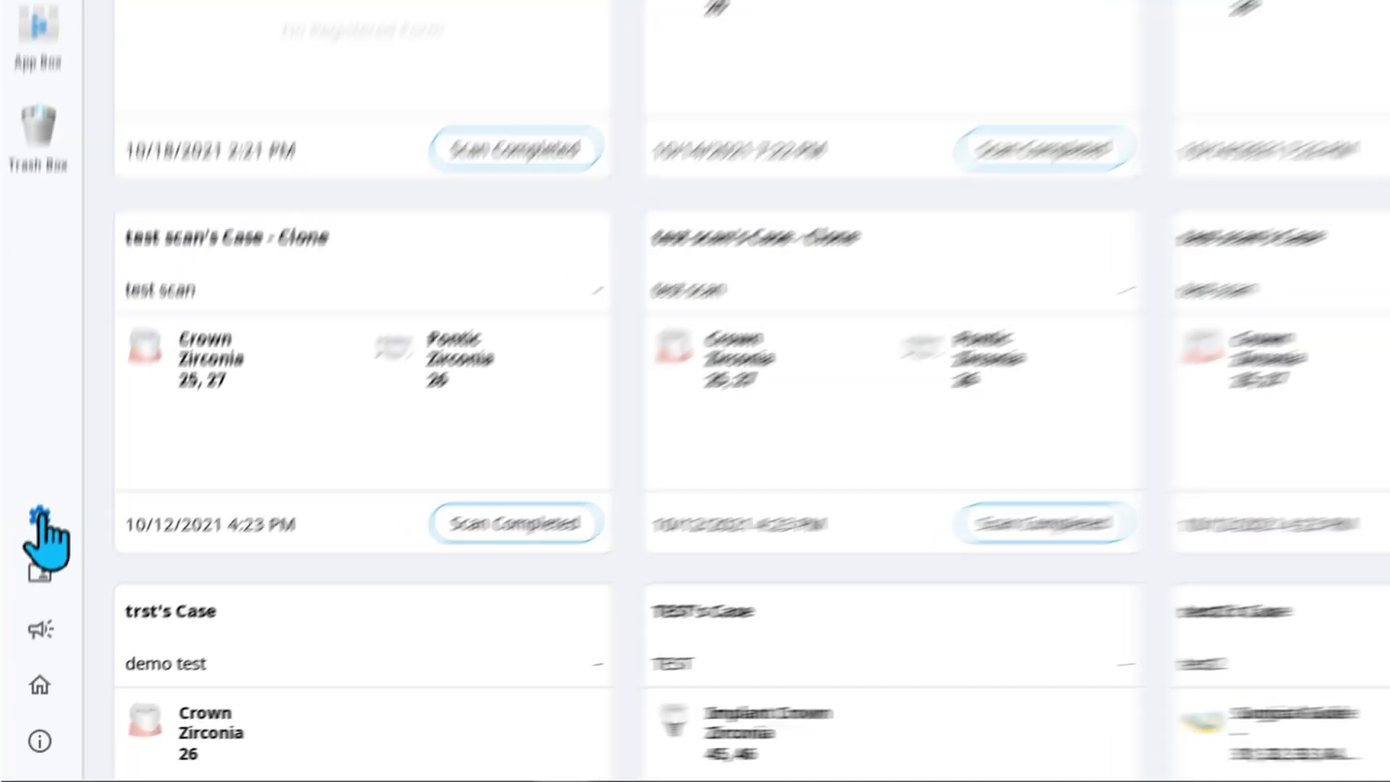
In Storage Management, set the period end date to 2018-12-31 and tick cloud Result Files & Attachments.
{"action": "left_click", "coordinate": [24, 617]}
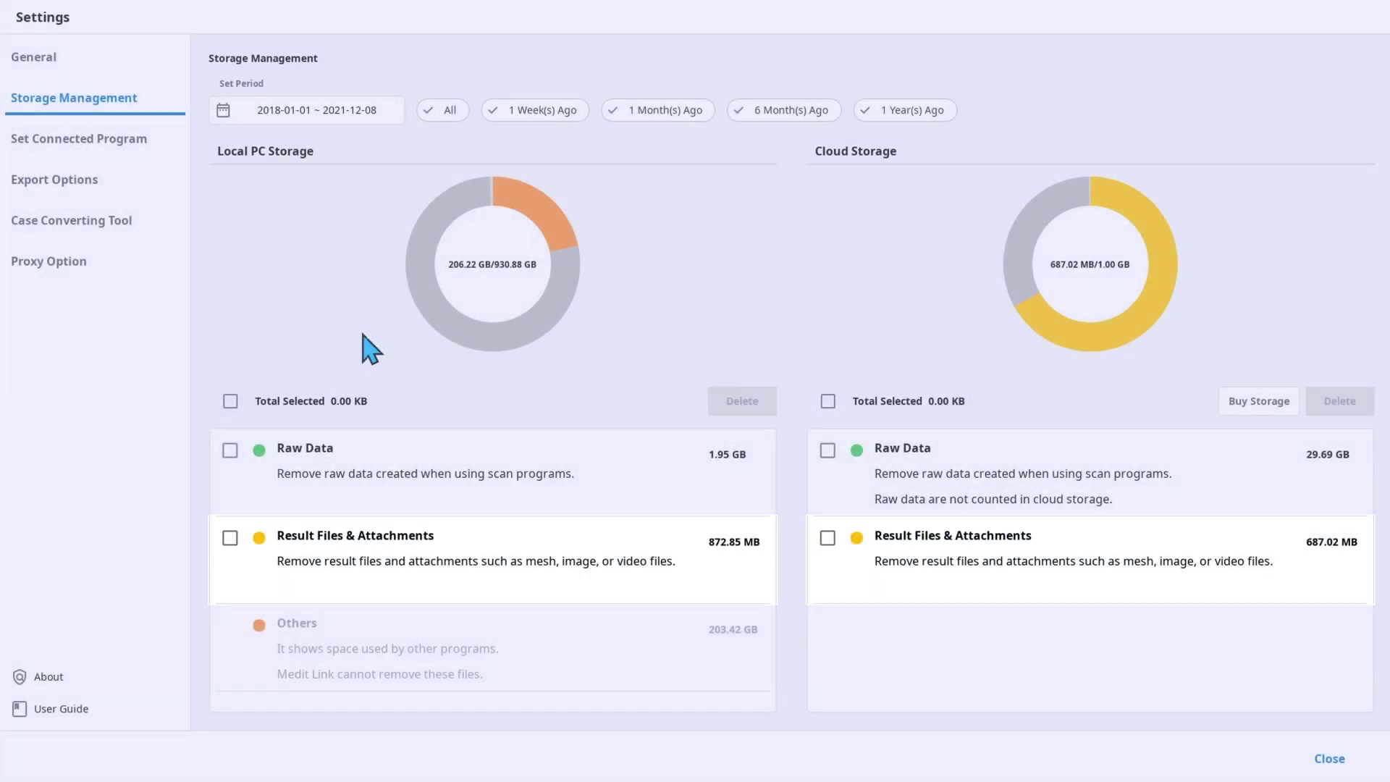
{"action": "left_click", "coordinate": [356, 121]}
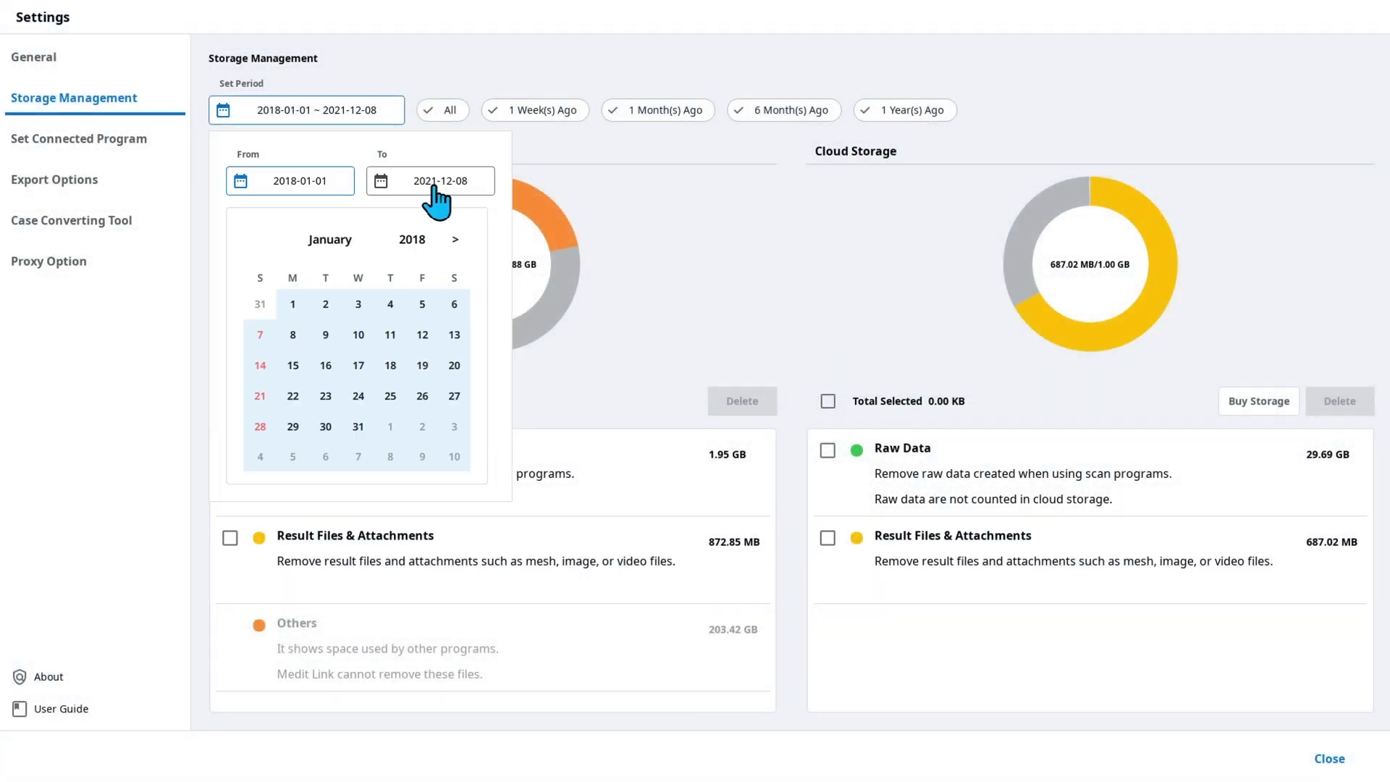
{"action": "left_click", "coordinate": [429, 183]}
{"action": "left_click", "coordinate": [412, 240]}
{"action": "left_click", "coordinate": [410, 271]}
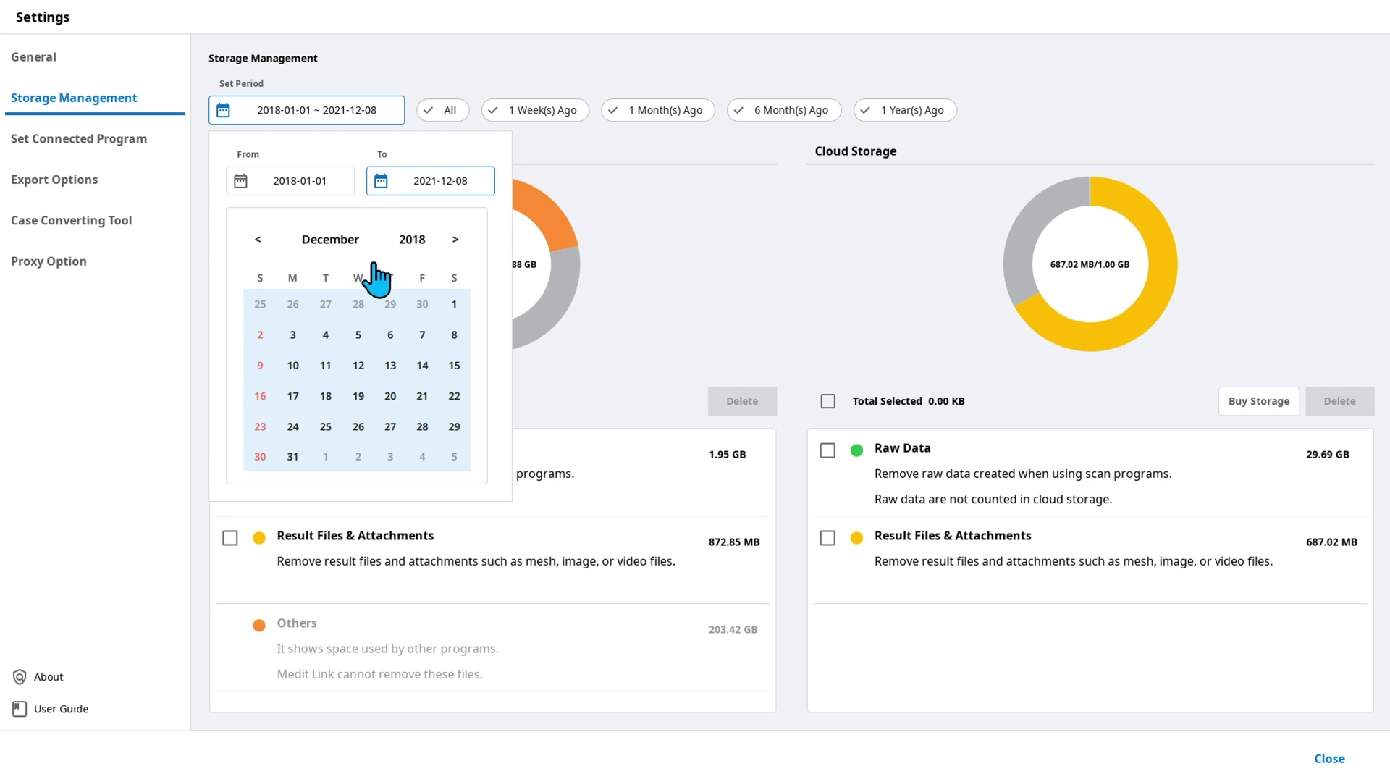
{"action": "left_click", "coordinate": [293, 456]}
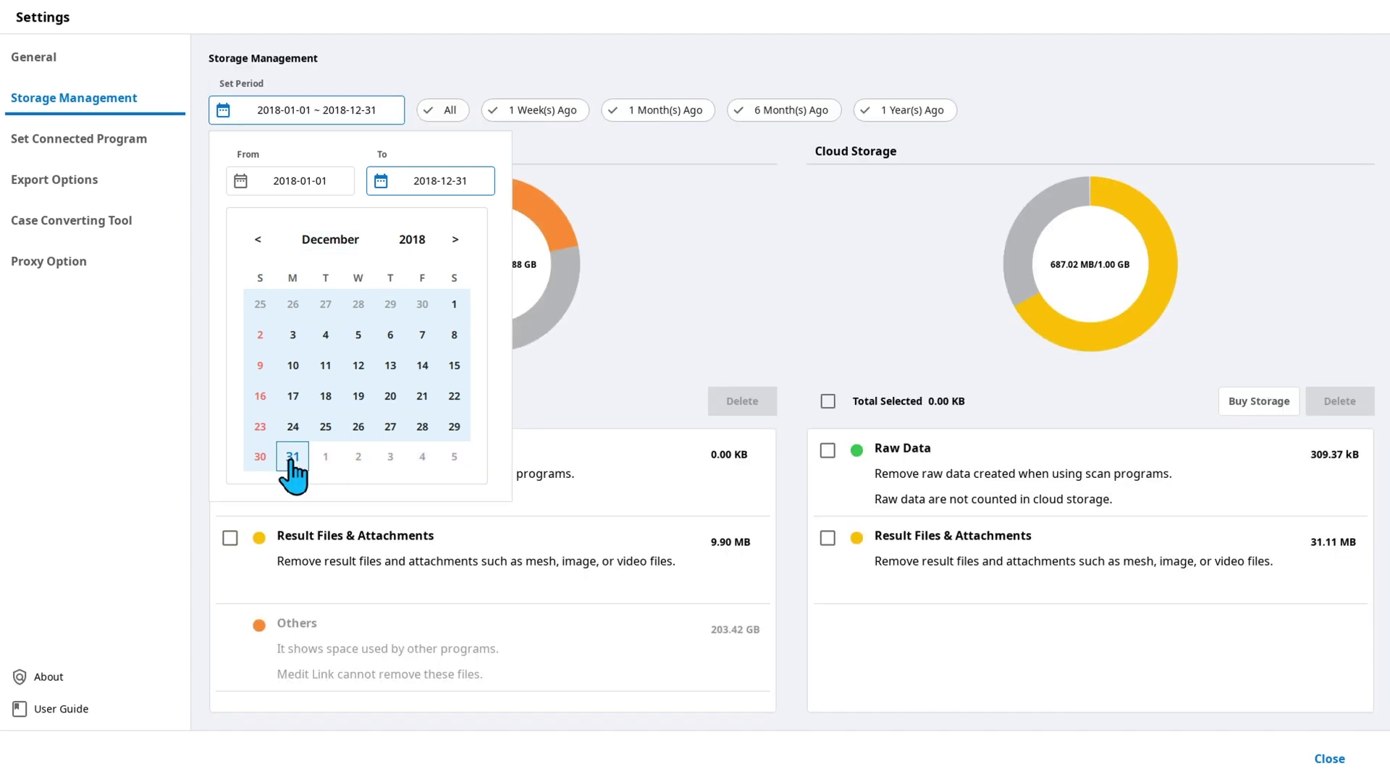
{"action": "left_click", "coordinate": [898, 346]}
{"action": "left_click", "coordinate": [827, 537]}
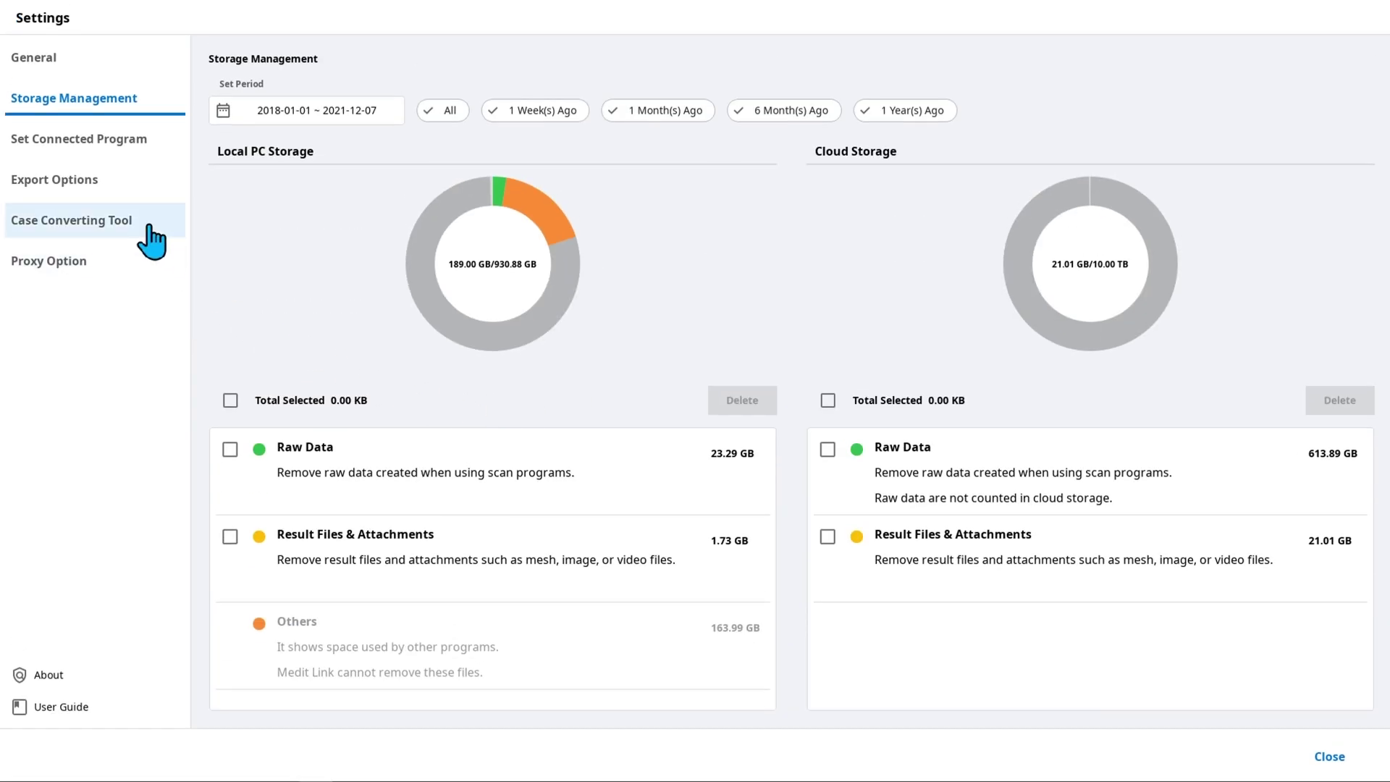
Export __Full Arch__ - Clone and modelbuilder - fullarch(8) as CaseBox_2021-12-7_1151.meditex to the Desktop.
{"action": "left_click", "coordinate": [152, 242]}
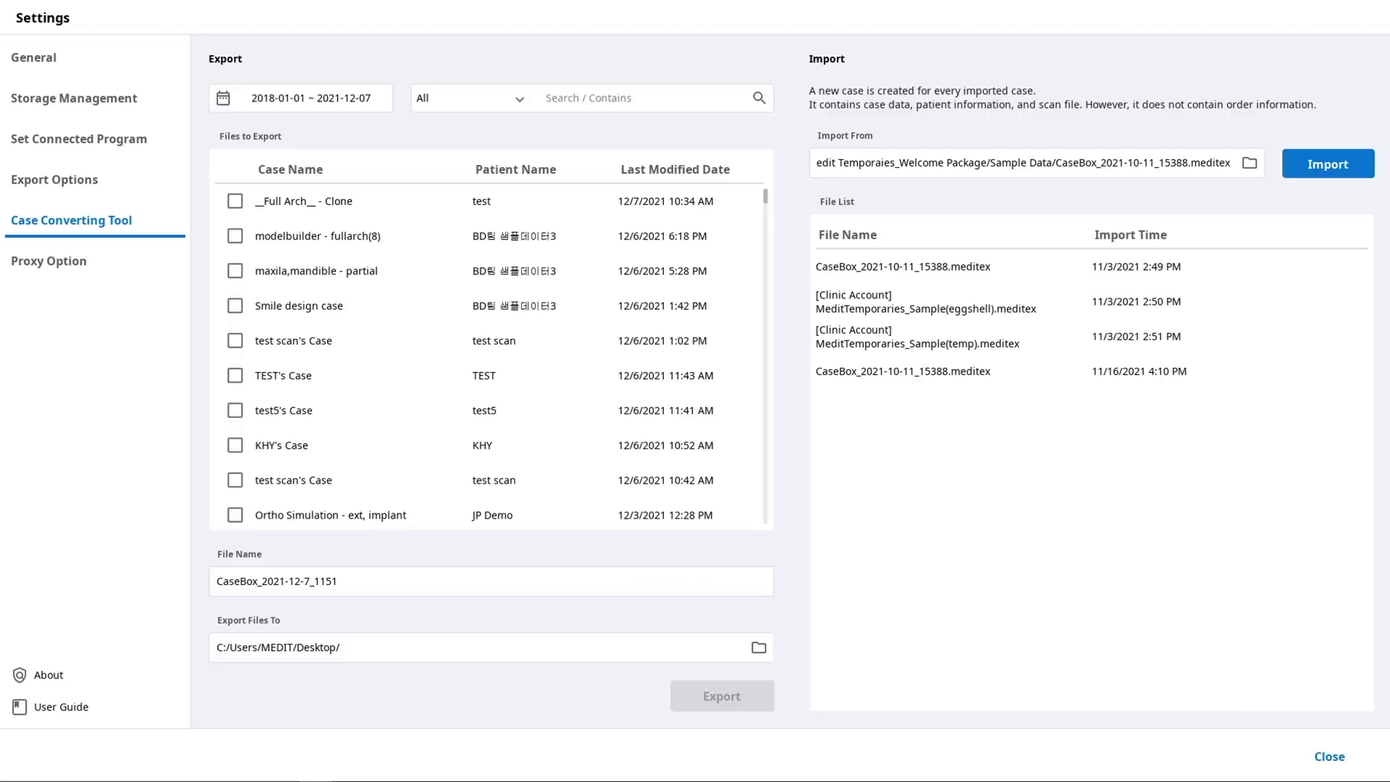
{"action": "left_click", "coordinate": [235, 200]}
{"action": "left_click", "coordinate": [235, 236]}
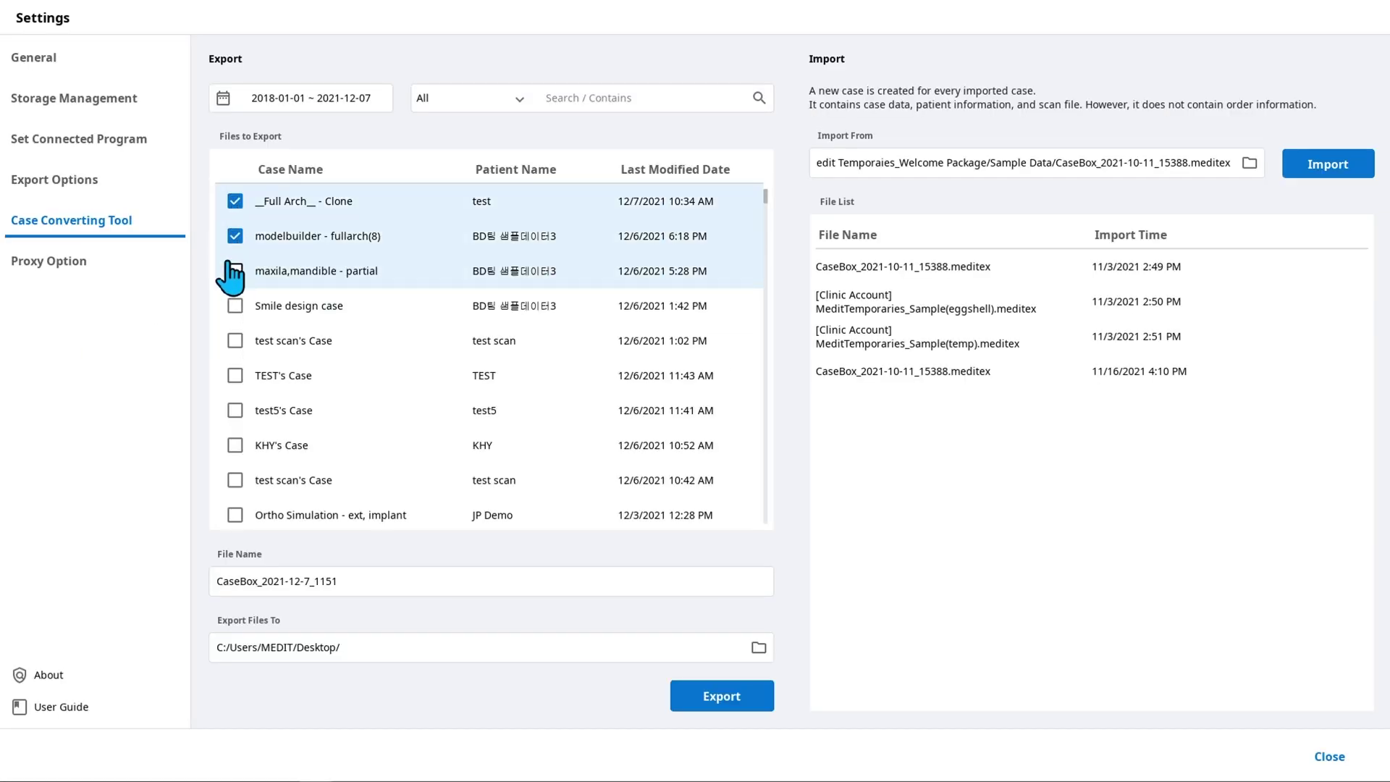
{"action": "left_click", "coordinate": [759, 647]}
{"action": "left_click", "coordinate": [750, 468]}
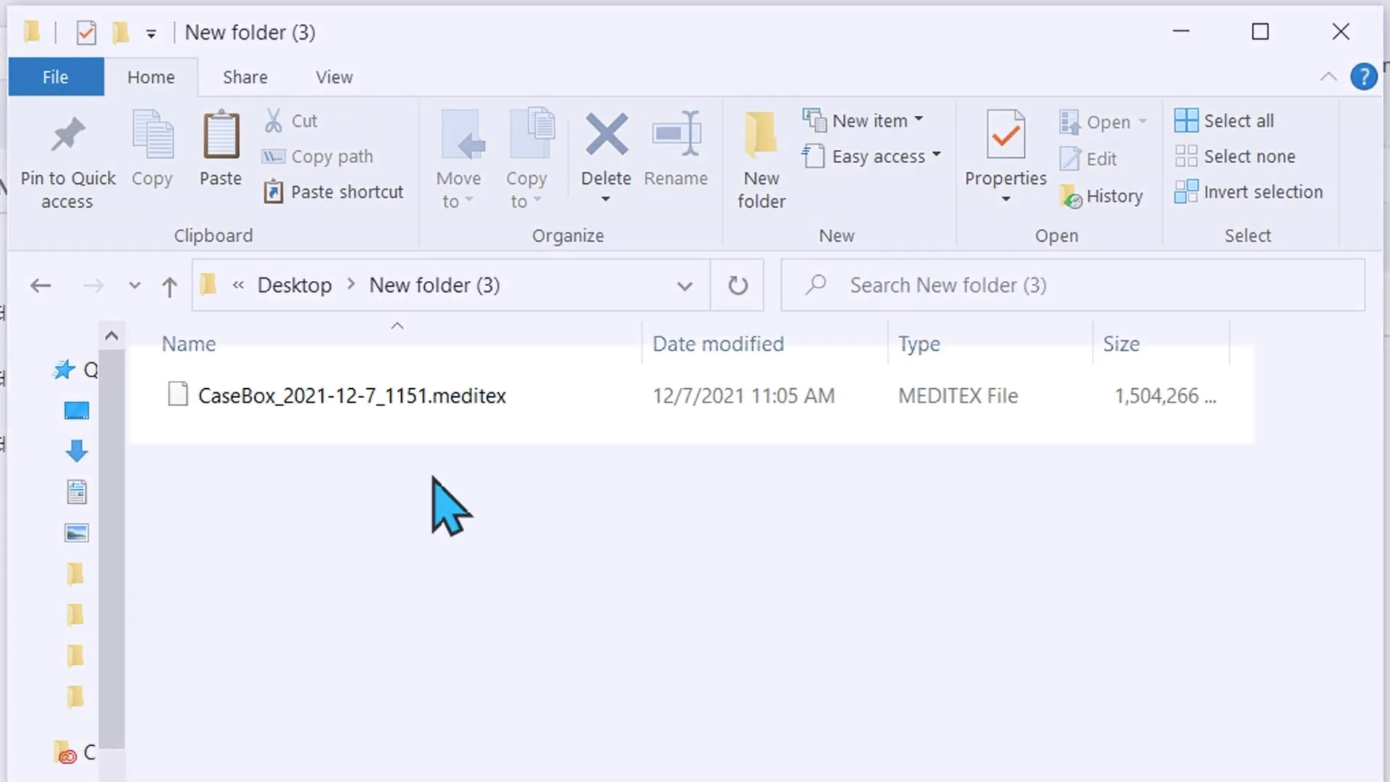
{"action": "left_click", "coordinate": [690, 288]}
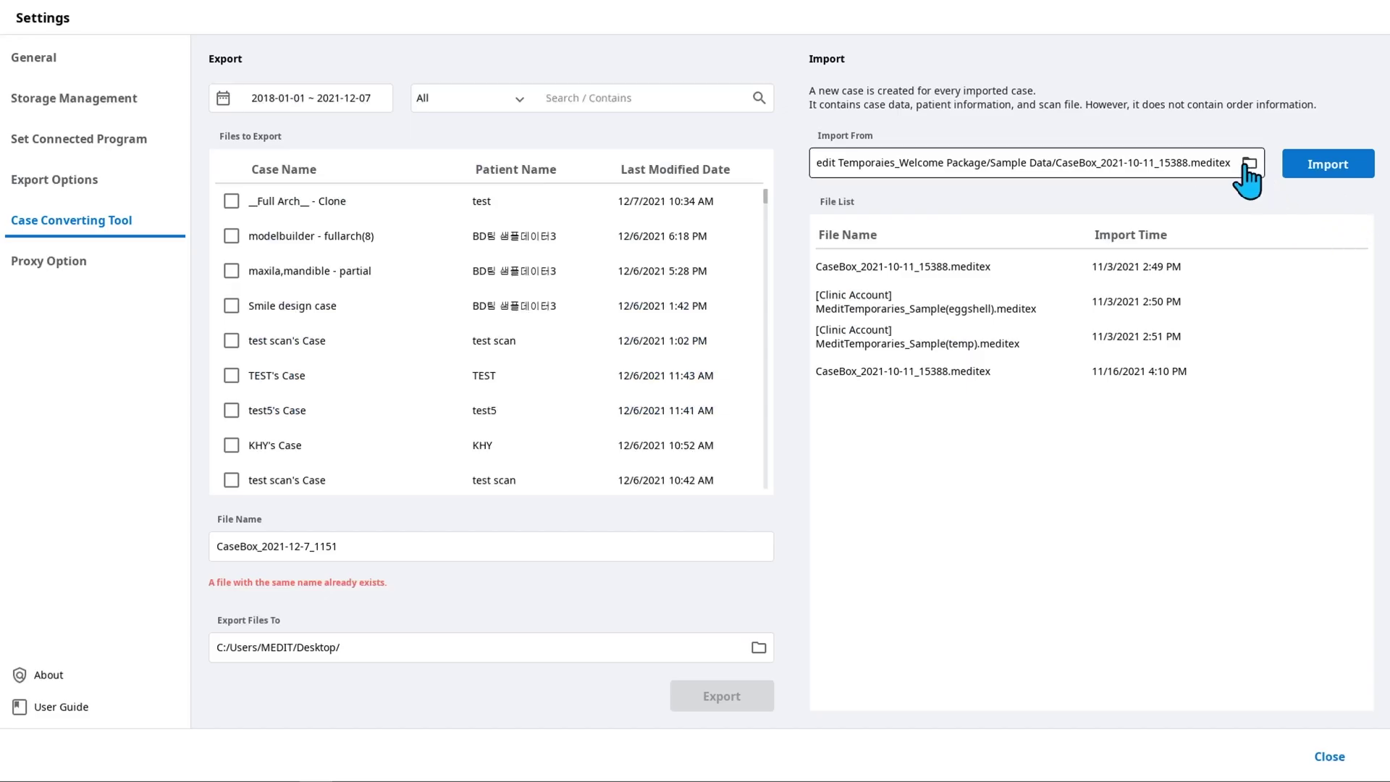
Import the case file CaseBox_2021-10-11_15388.meditex and dismiss the completion message.
{"action": "left_click", "coordinate": [1249, 163]}
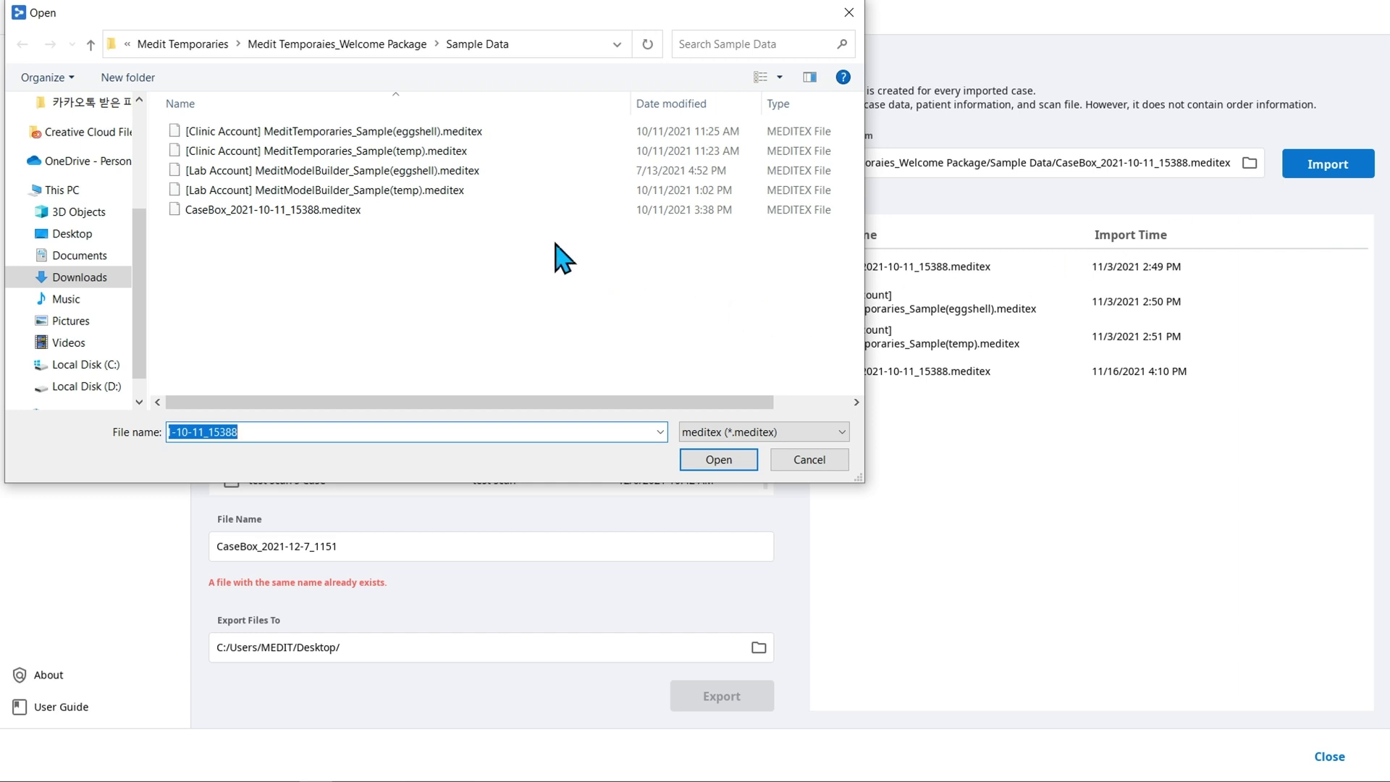
{"action": "double_click", "coordinate": [463, 209]}
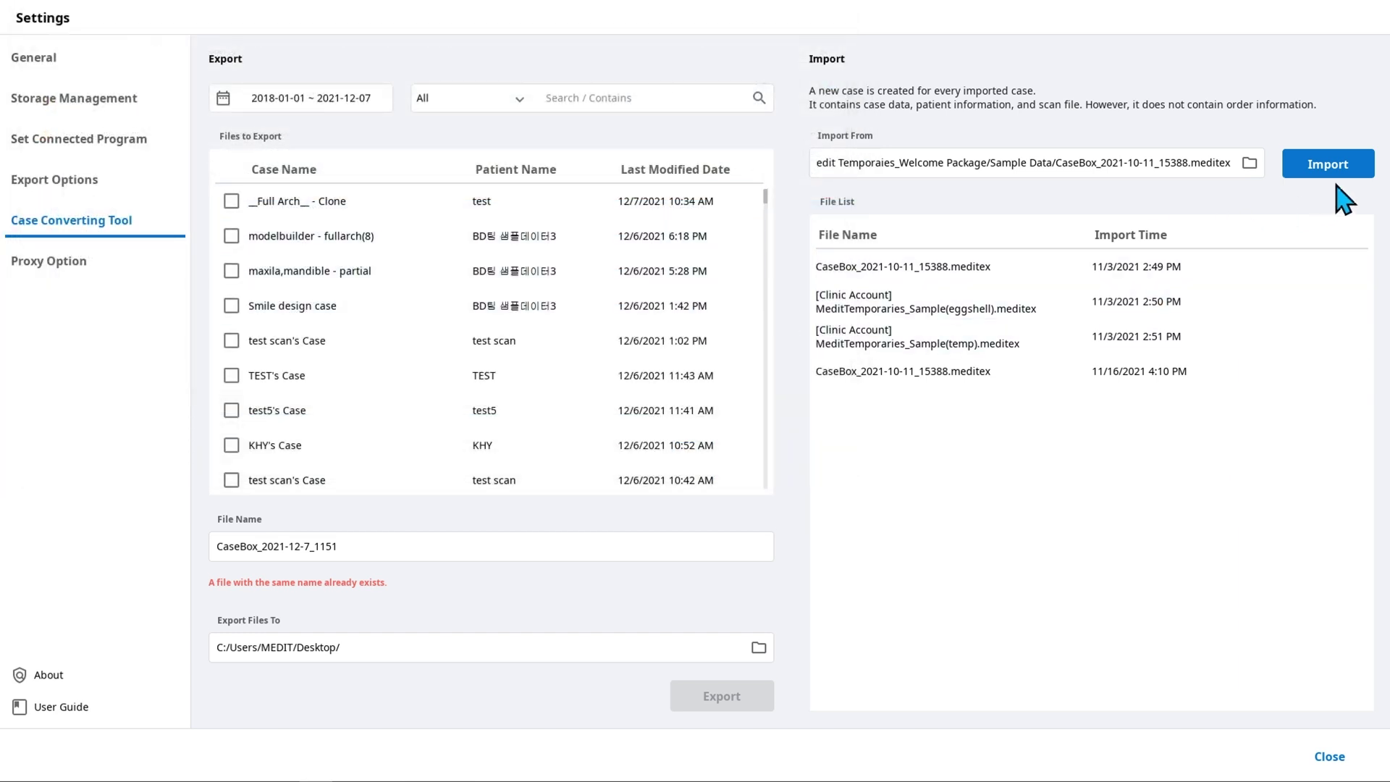
{"action": "left_click", "coordinate": [1334, 174]}
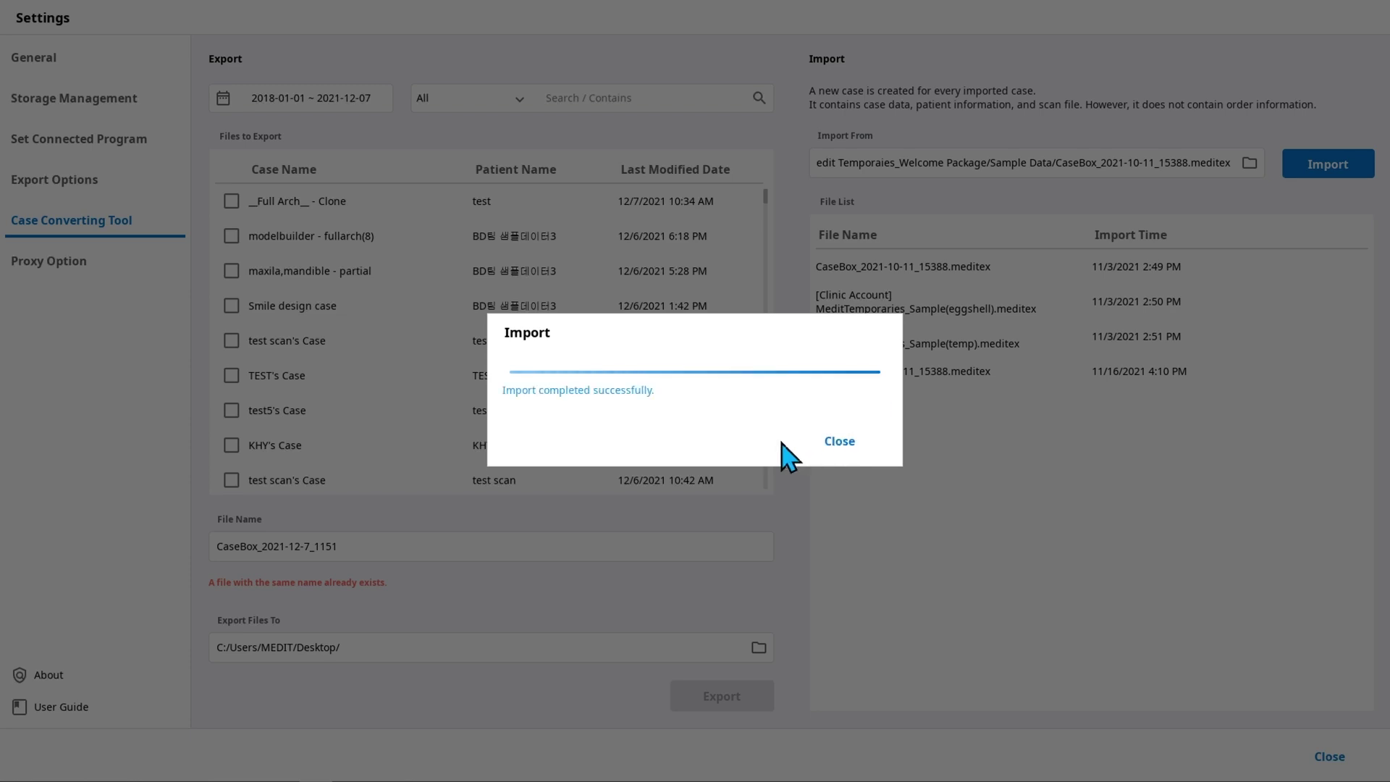
{"action": "left_click", "coordinate": [840, 441]}
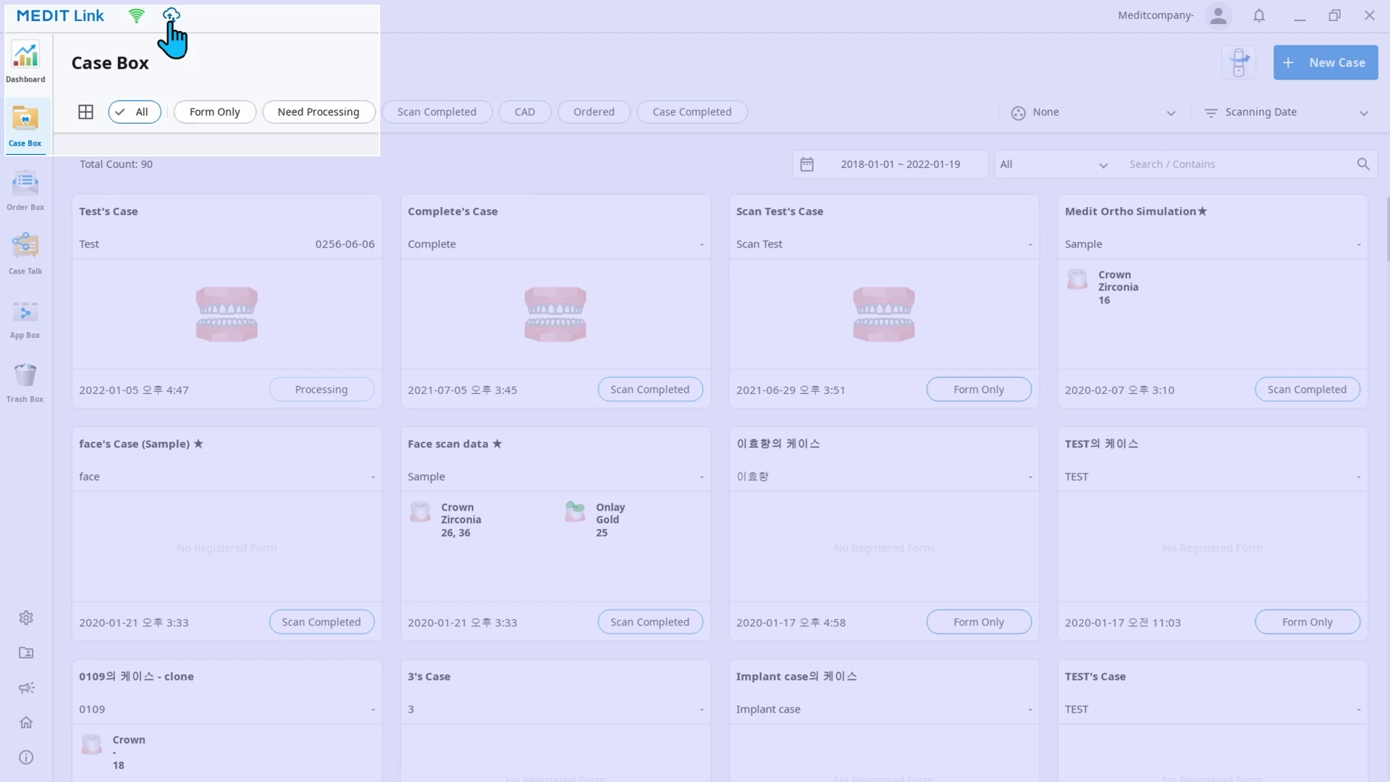
Upload etc ios data and Face scan data to the cloud, then list the 61 cases awaiting download.
{"action": "left_click", "coordinate": [171, 16]}
{"action": "left_click", "coordinate": [296, 249]}
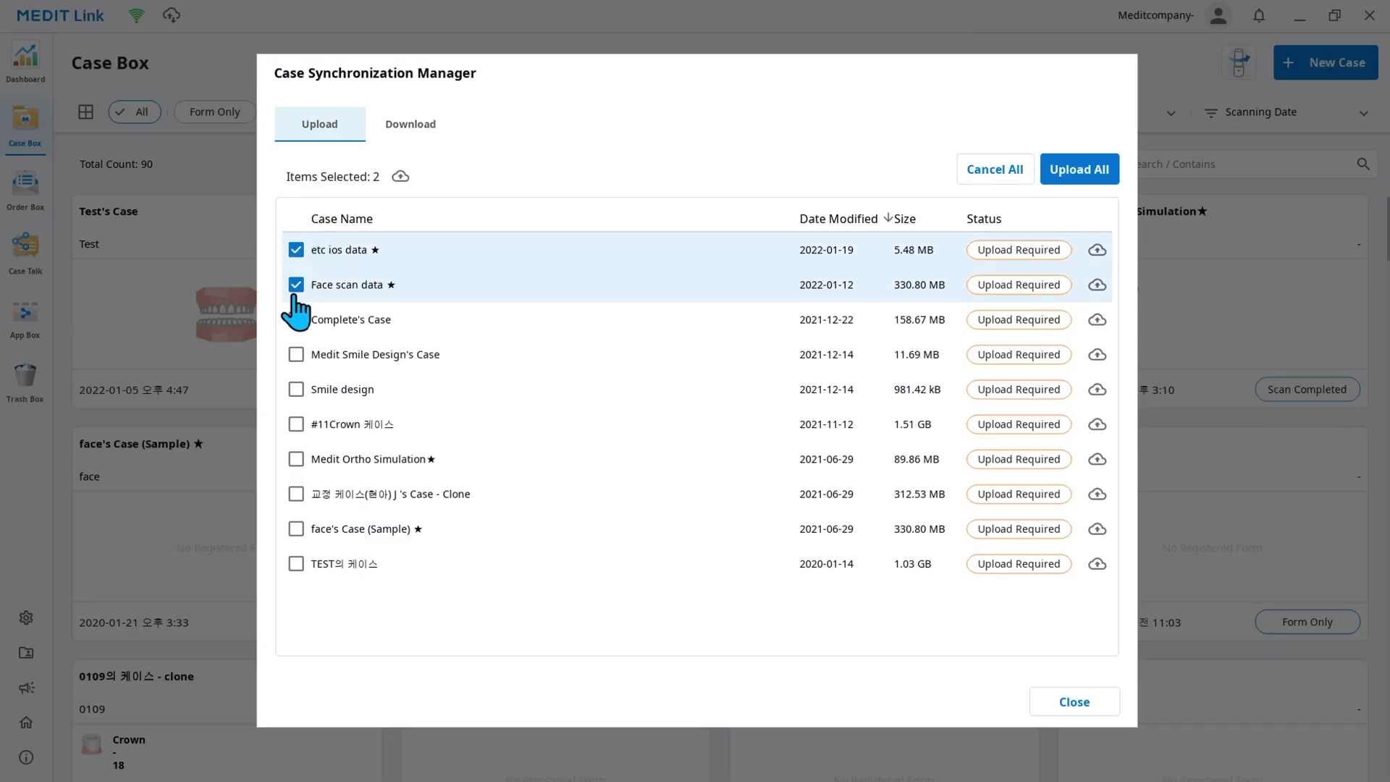
{"action": "left_click", "coordinate": [400, 177]}
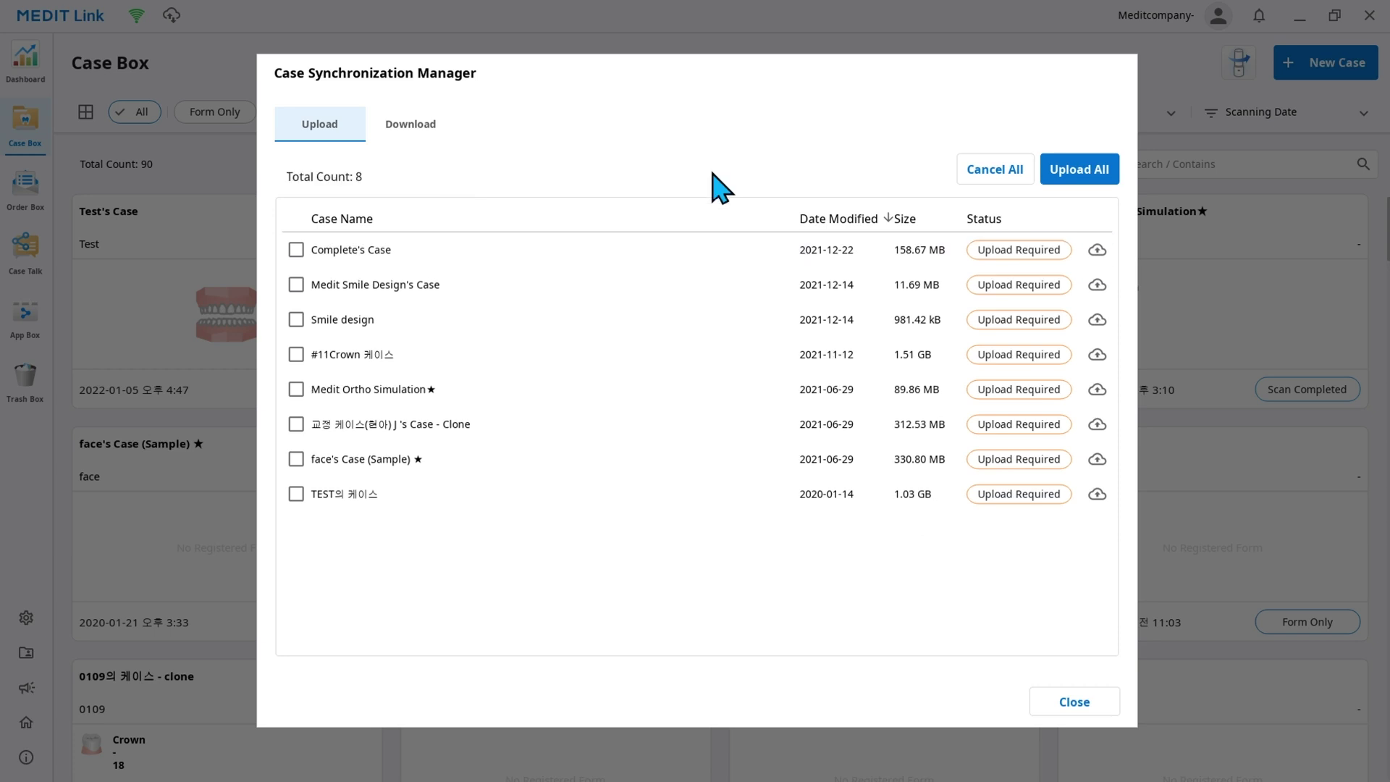
{"action": "left_click", "coordinate": [411, 124]}
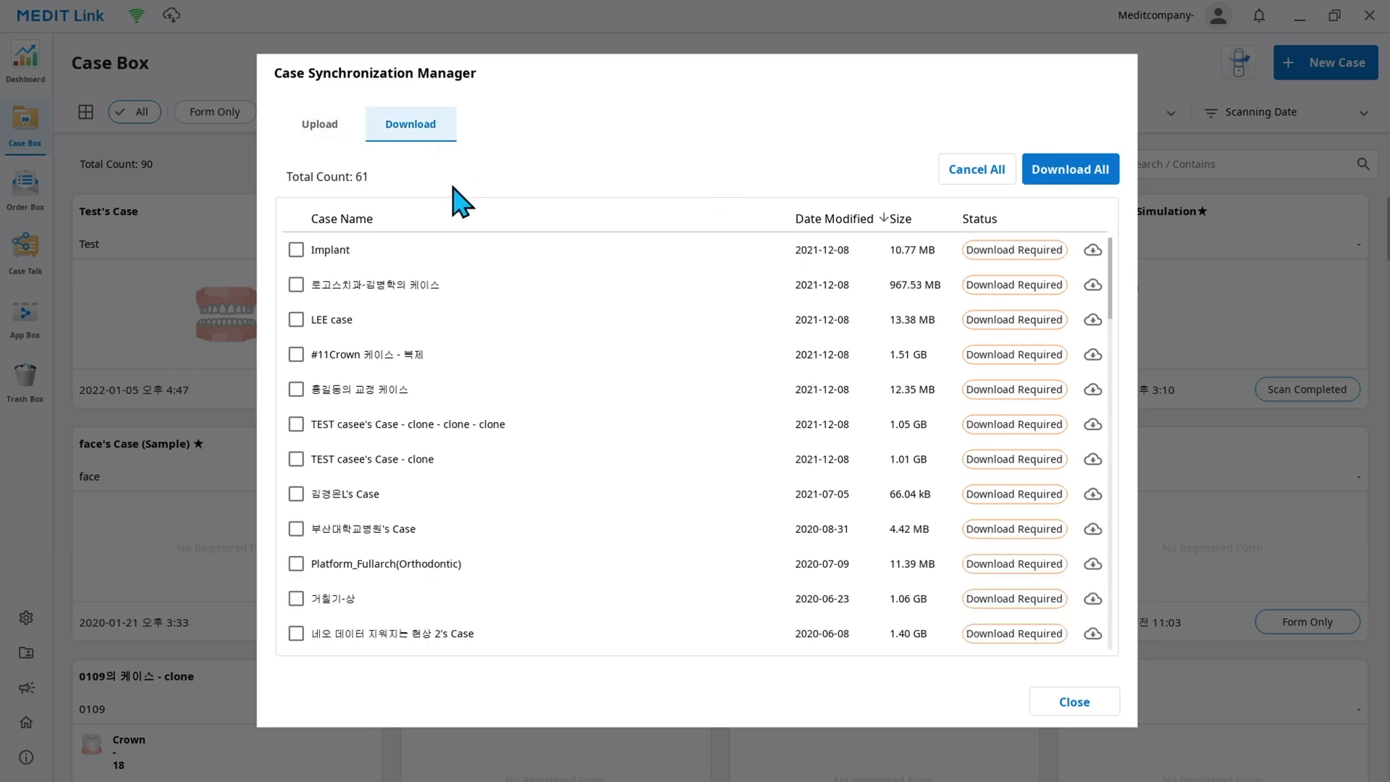